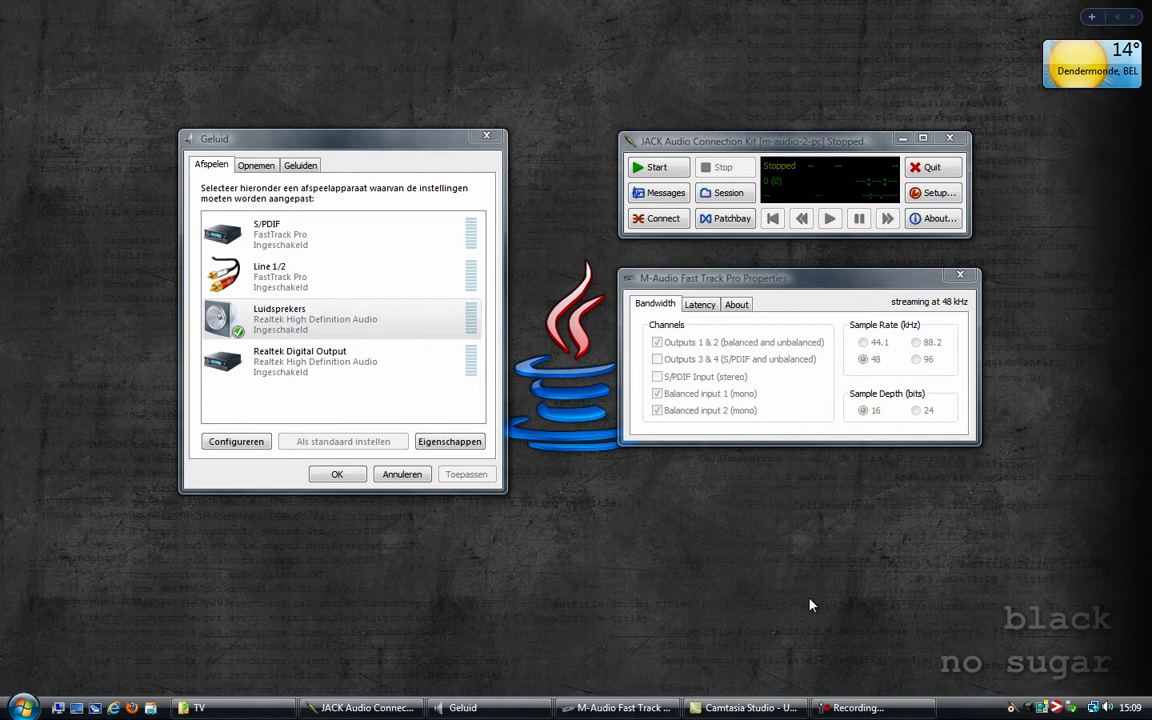
# List the Sound recording devices, select FastTrack Pro Line 1/2, and bring up JACK's Setup settings.
pyautogui.click(273, 320)
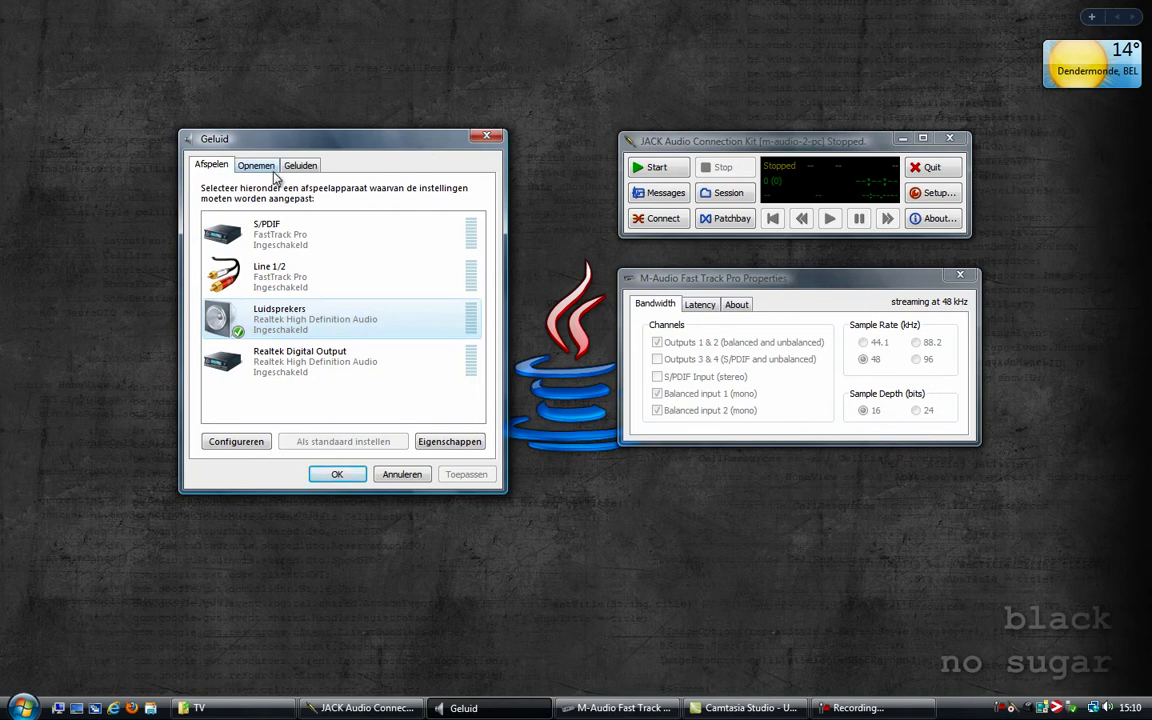
pyautogui.click(256, 165)
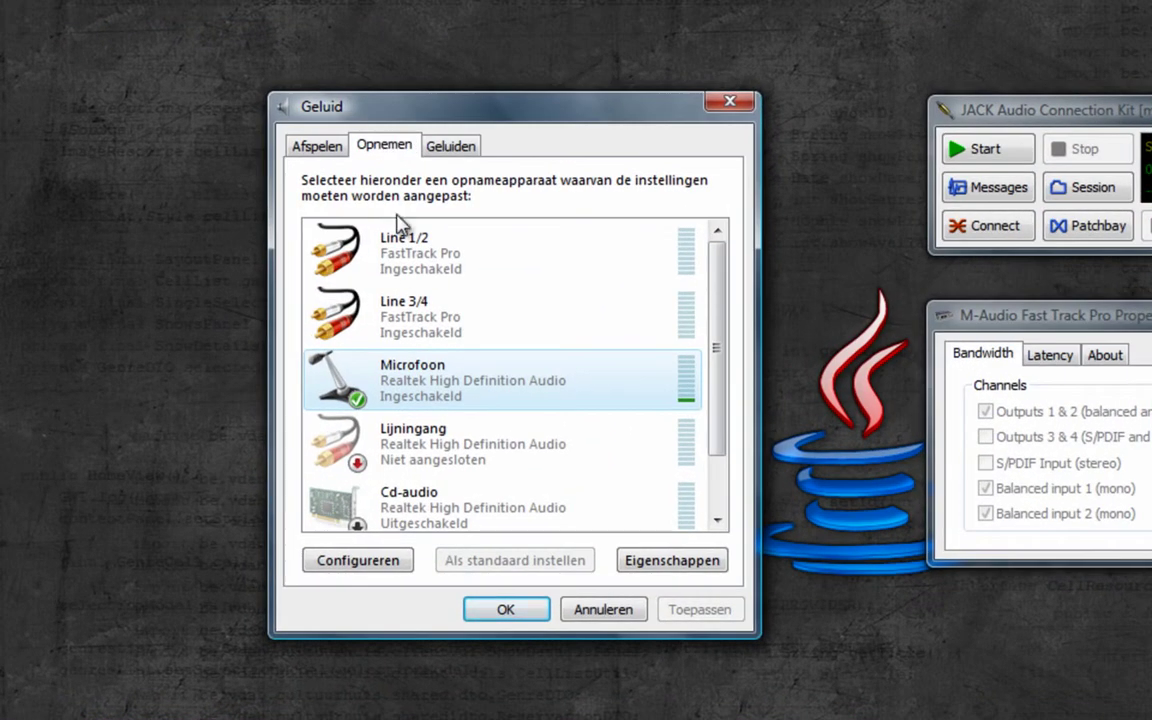
pyautogui.click(400, 252)
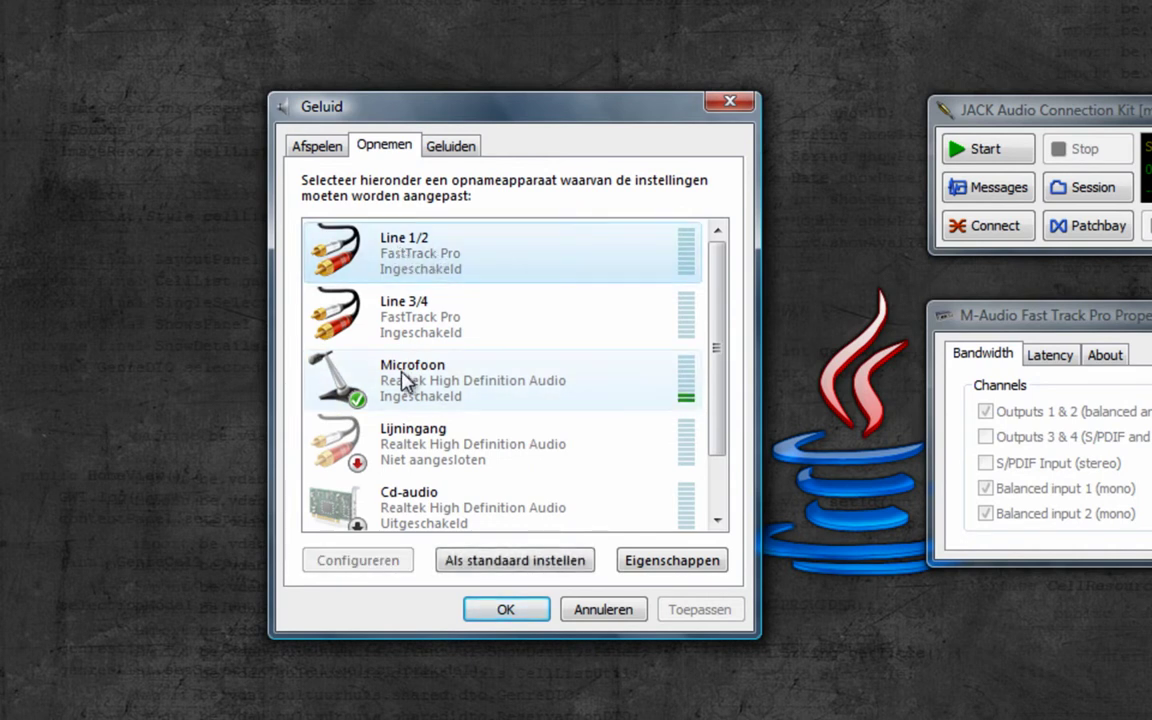
pyautogui.click(400, 378)
pyautogui.click(398, 258)
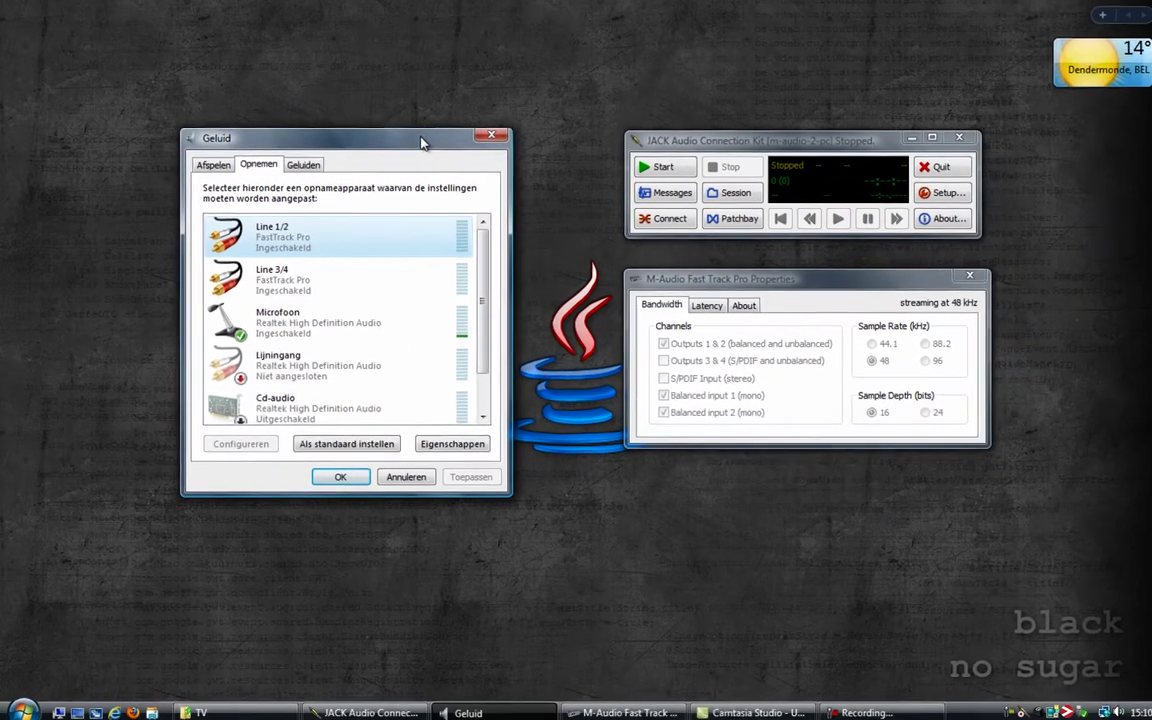
pyautogui.click(665, 232)
pyautogui.click(930, 193)
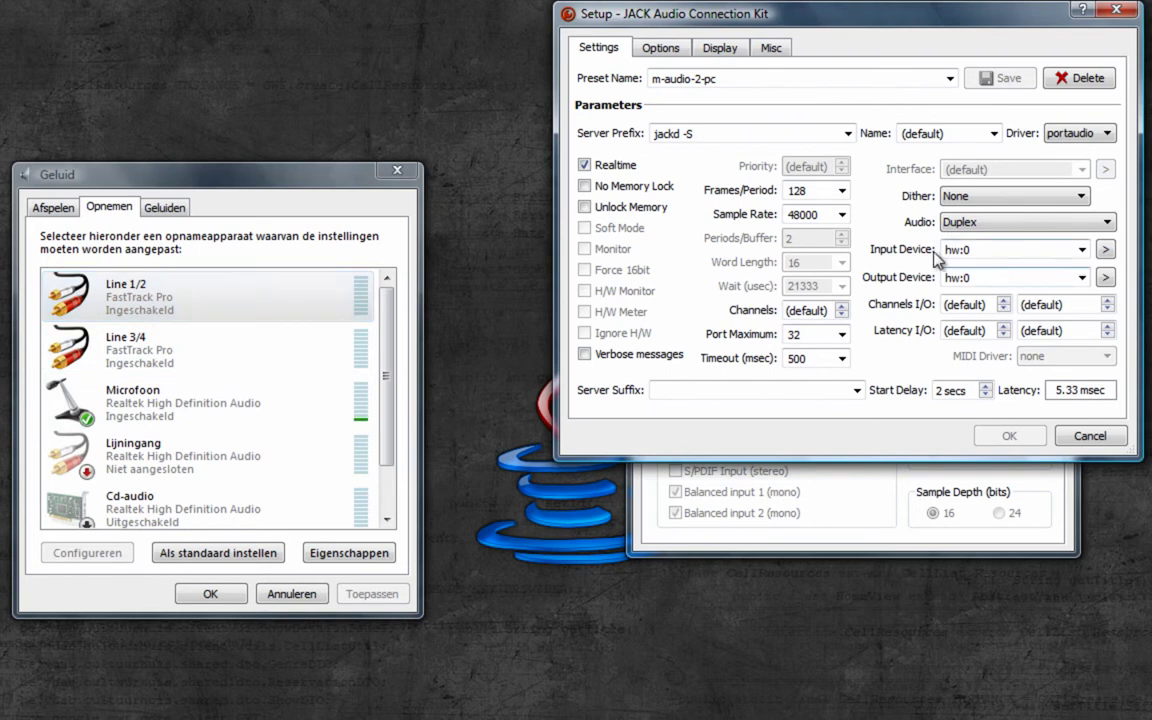
pyautogui.click(968, 249)
pyautogui.click(969, 277)
pyautogui.click(965, 250)
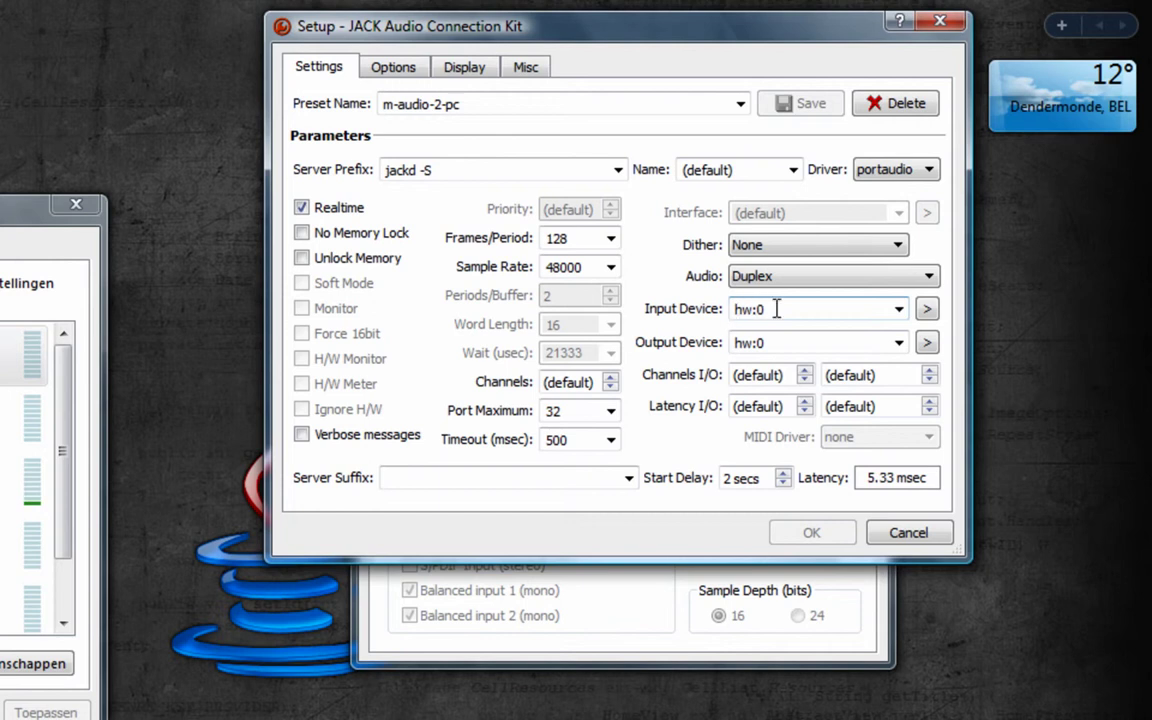
pyautogui.doubleClick(770, 309)
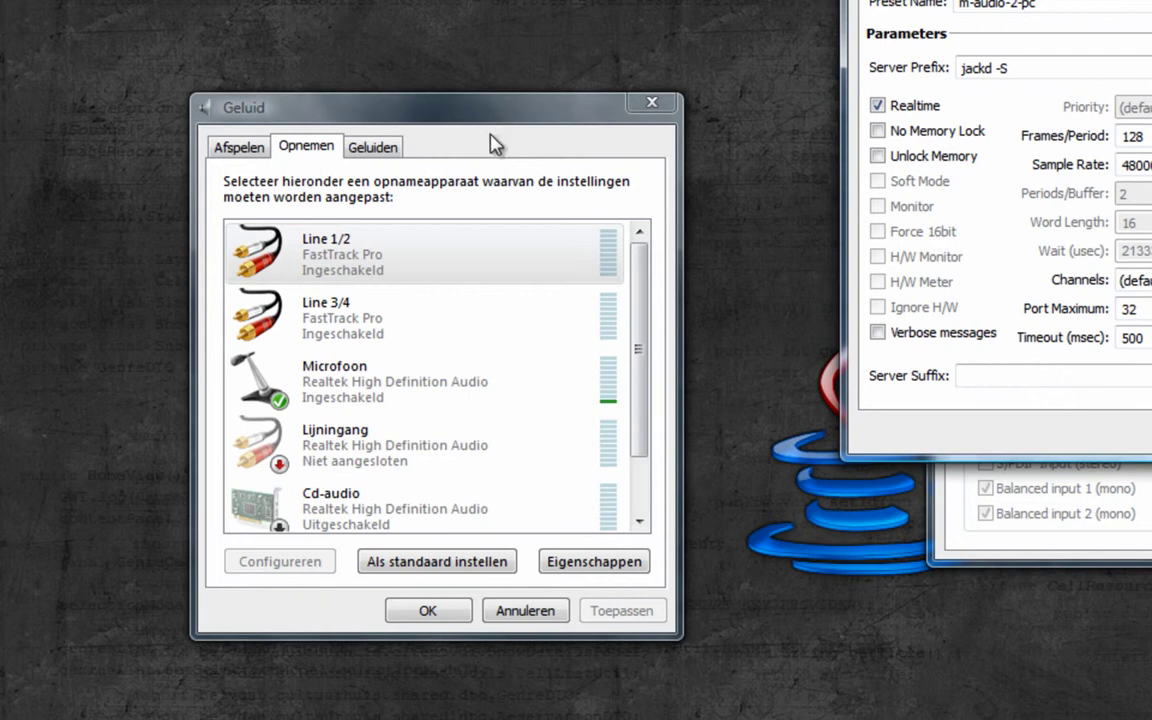
# Check Microfoon and the playback and recording lists, close Sound with OK, then reposition JACK Setup.
pyautogui.click(388, 393)
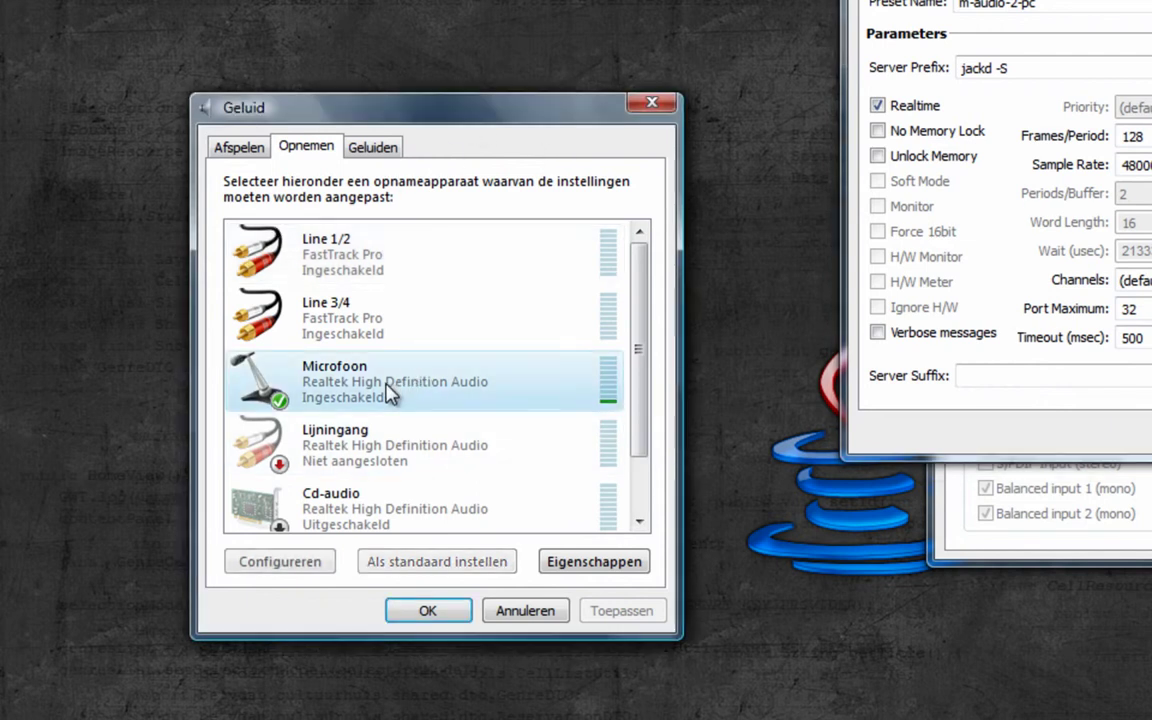
pyautogui.click(237, 150)
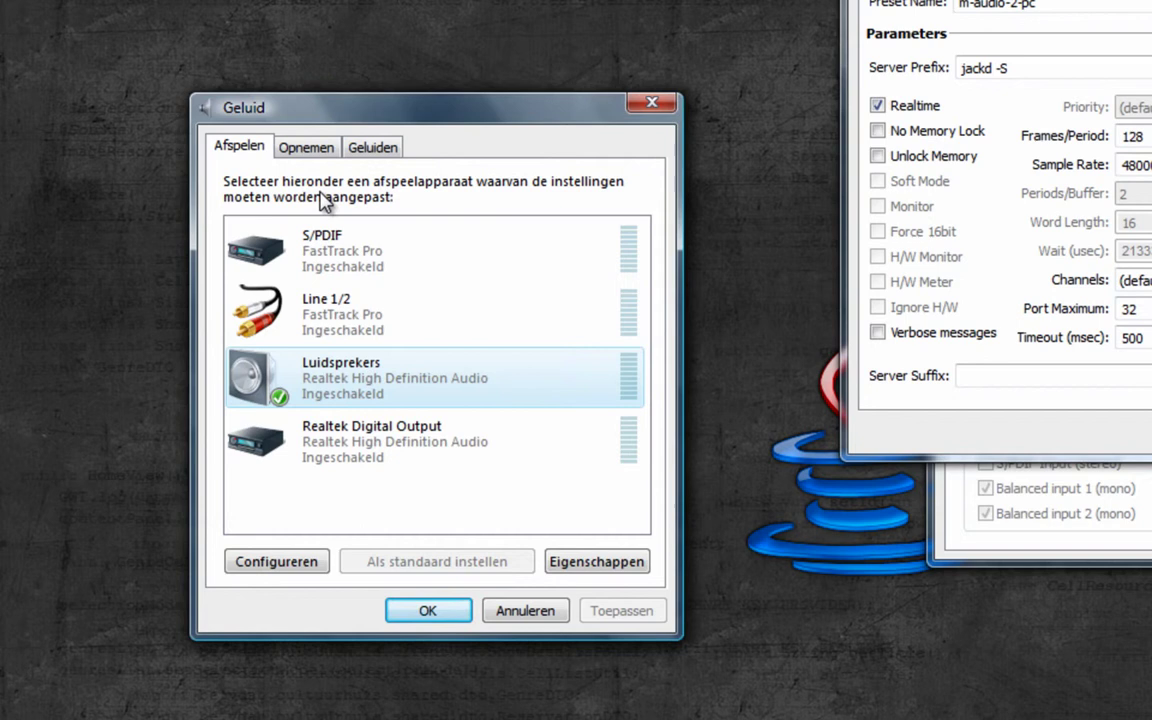
pyautogui.click(309, 150)
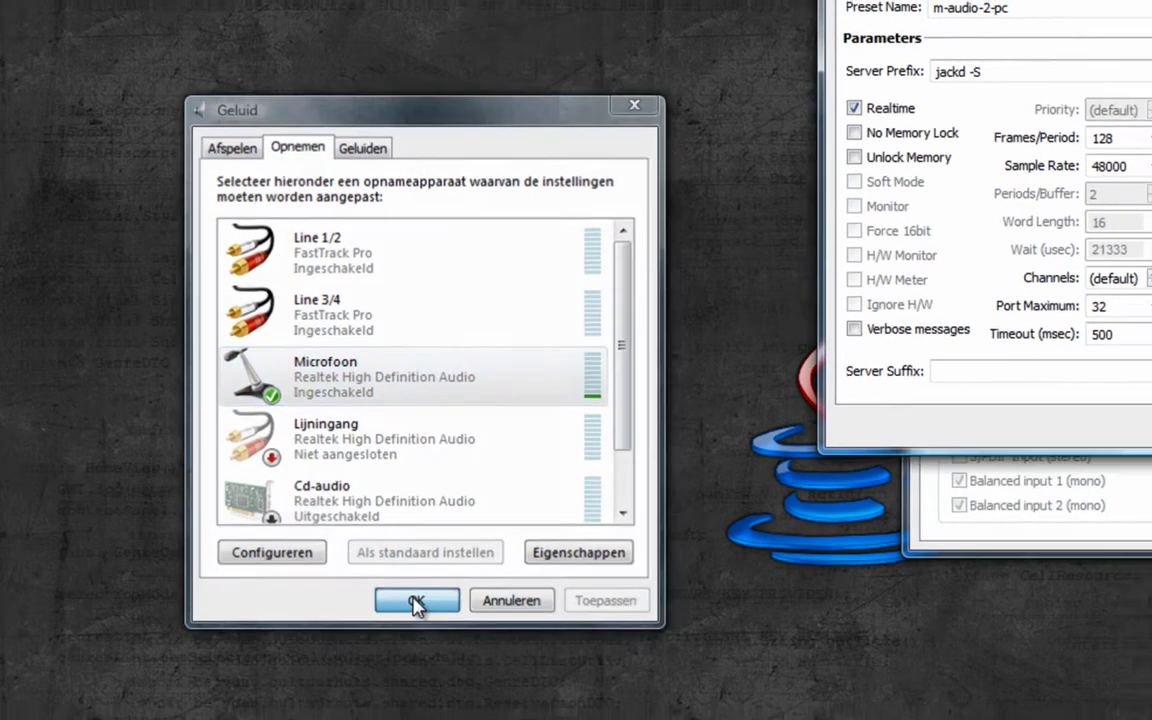
pyautogui.click(428, 610)
pyautogui.moveTo(879, 2); pyautogui.dragTo(812, 7)
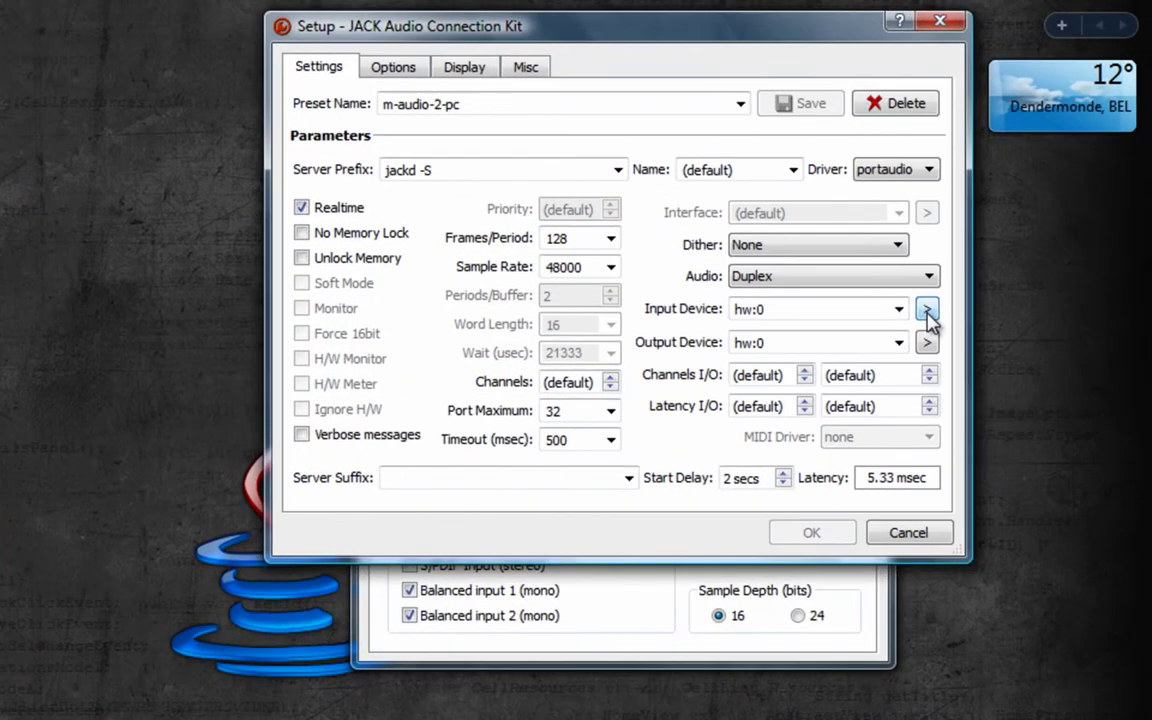
# Choose MME::Line 1/2 (FastTrack Pro) as JACK's input device and inspect the full device name.
pyautogui.click(927, 312)
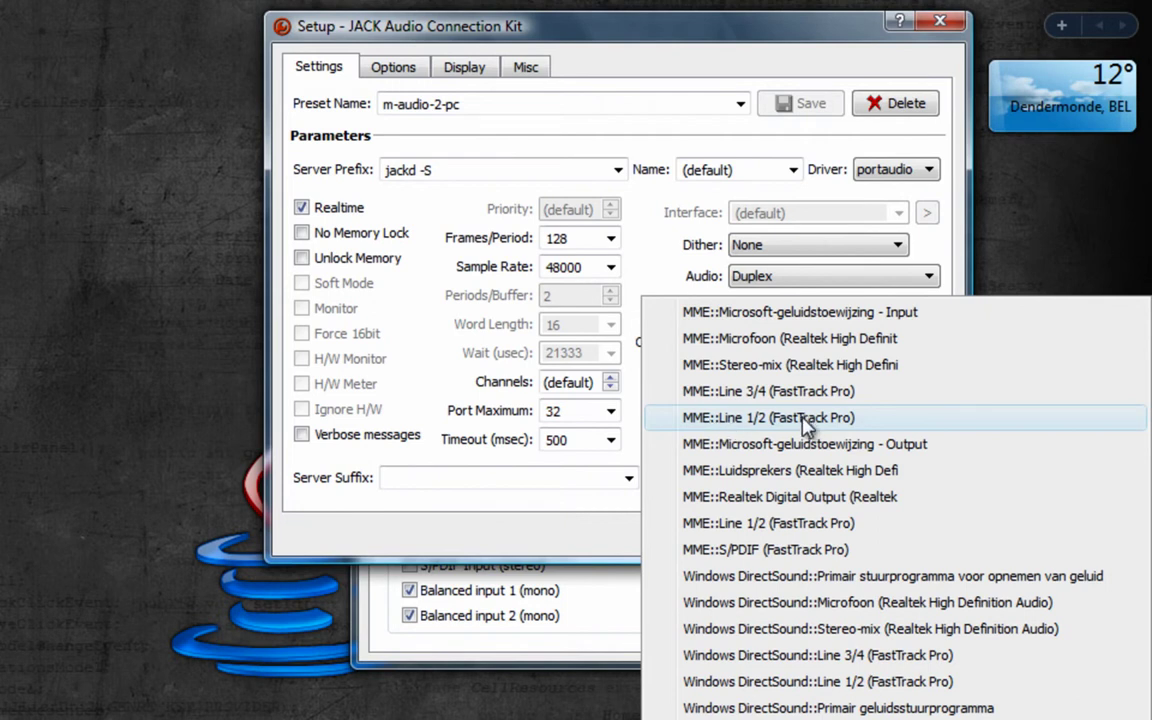
pyautogui.click(806, 418)
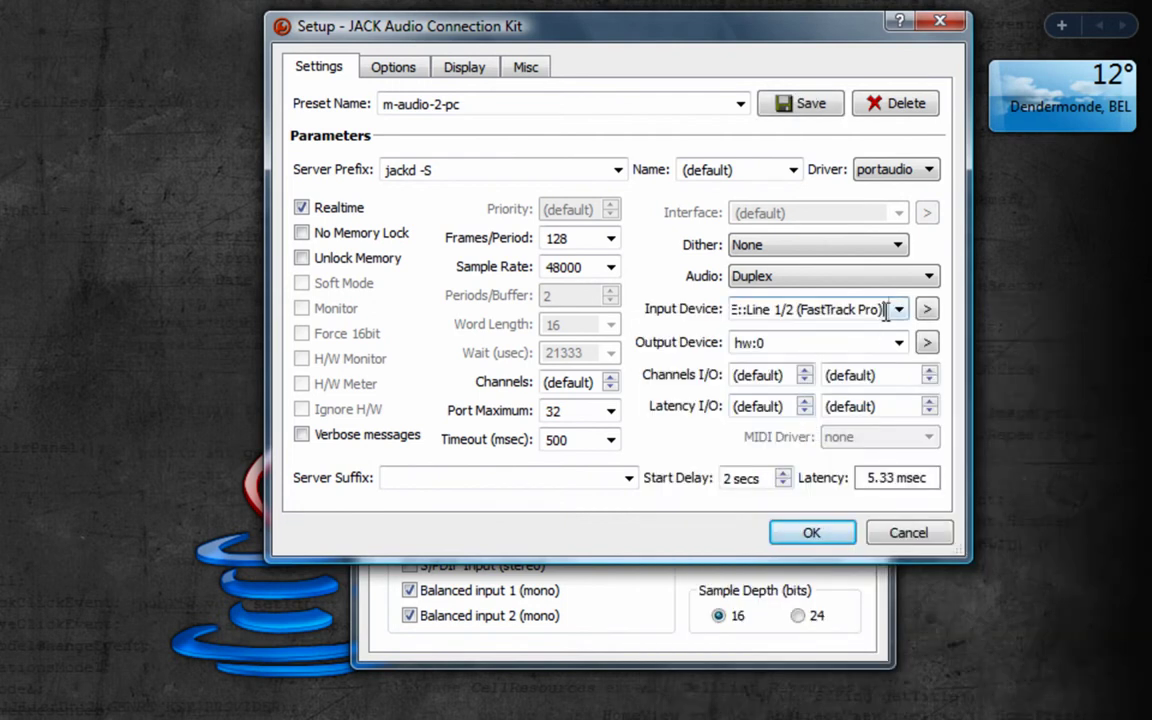
pyautogui.moveTo(881, 309); pyautogui.dragTo(650, 300)
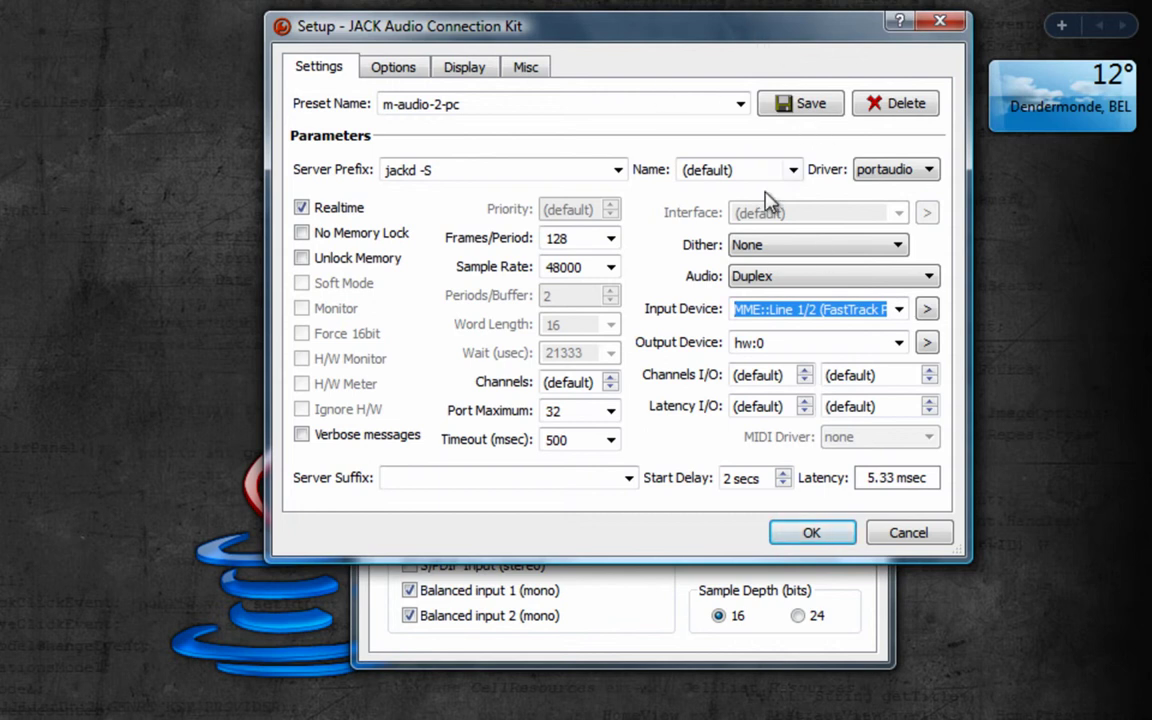
pyautogui.click(733, 312)
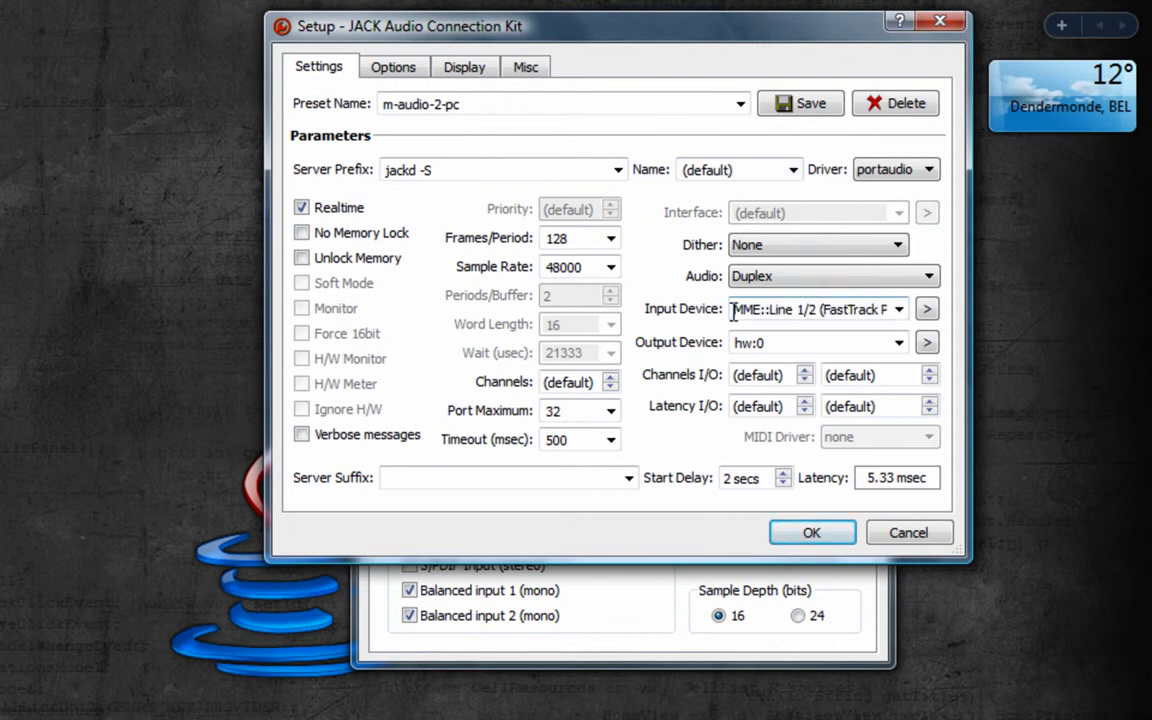
pyautogui.moveTo(733, 312); pyautogui.dragTo(768, 310)
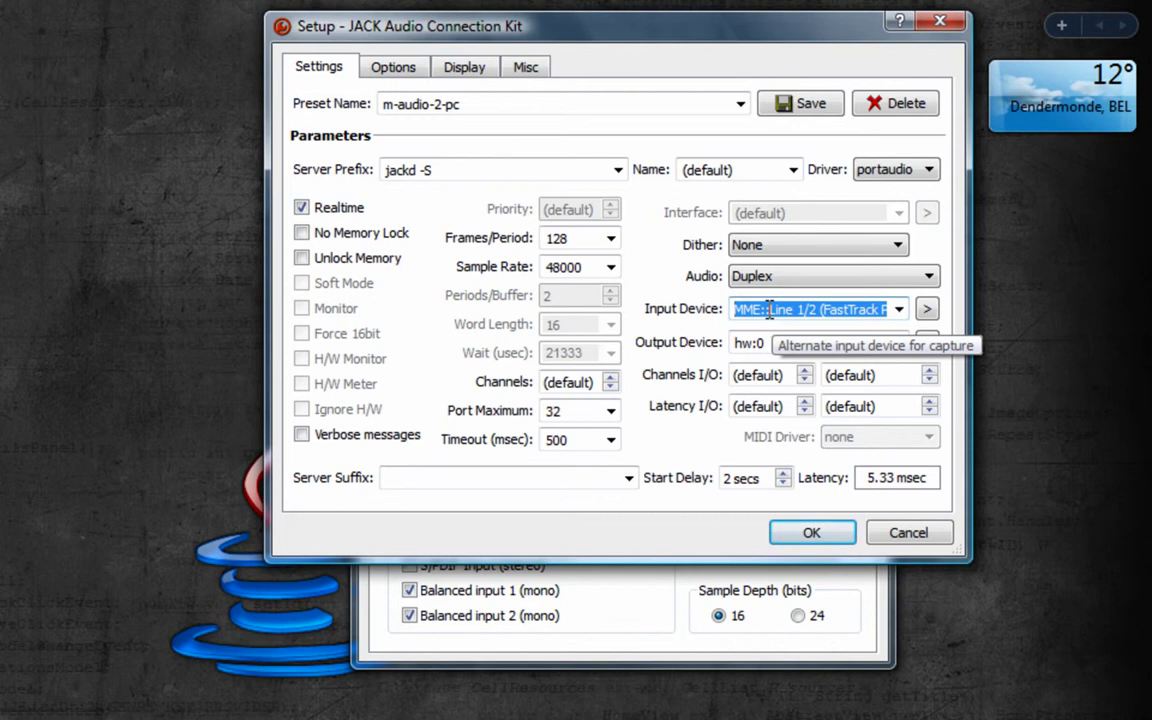
pyautogui.click(780, 343)
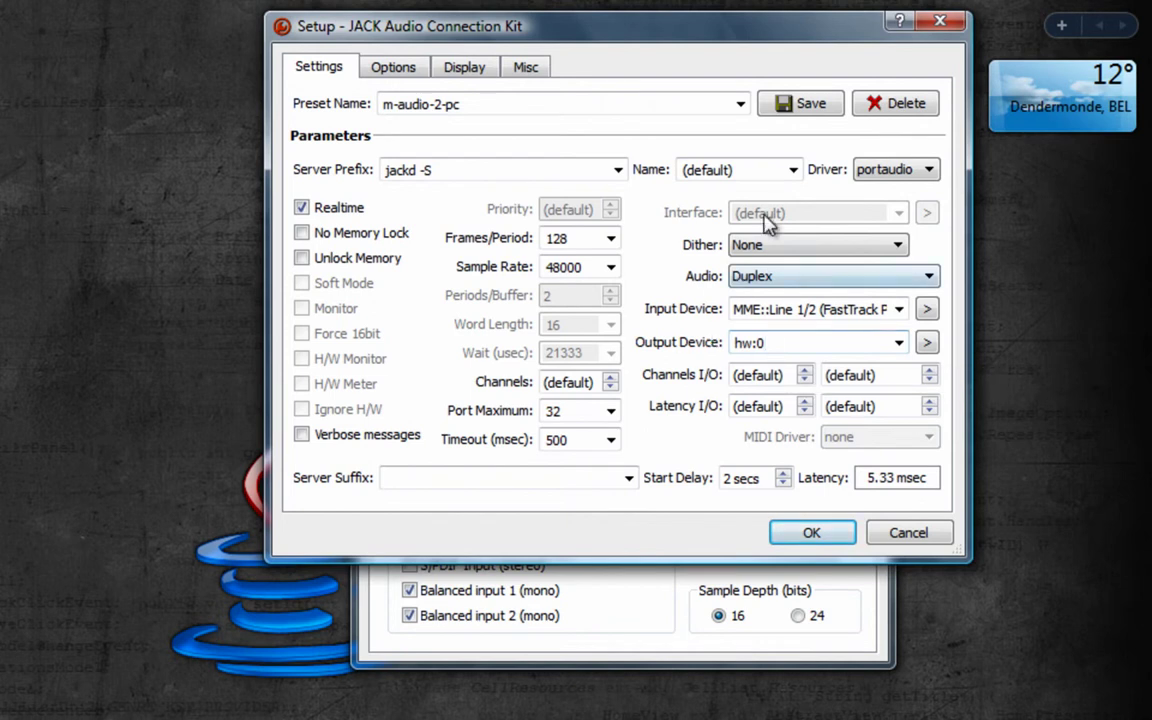
# Save the preset with the FastTrack input, close Setup, and start the JACK server.
pyautogui.click(788, 108)
pyautogui.click(939, 21)
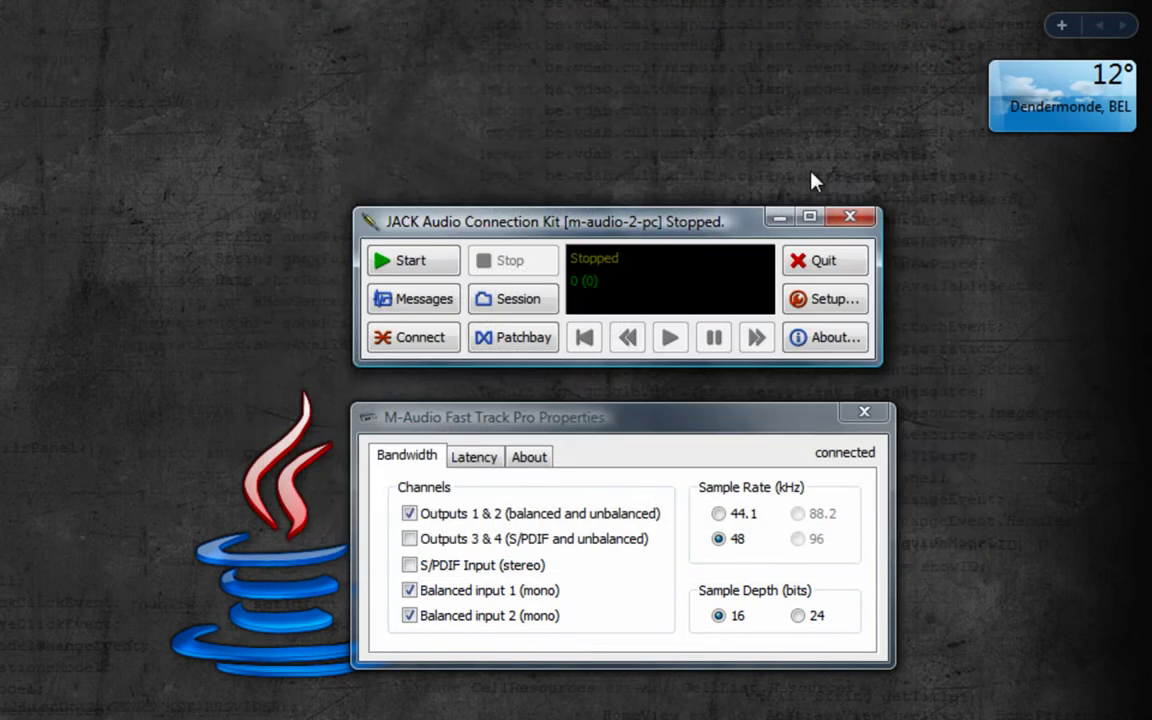
pyautogui.click(422, 268)
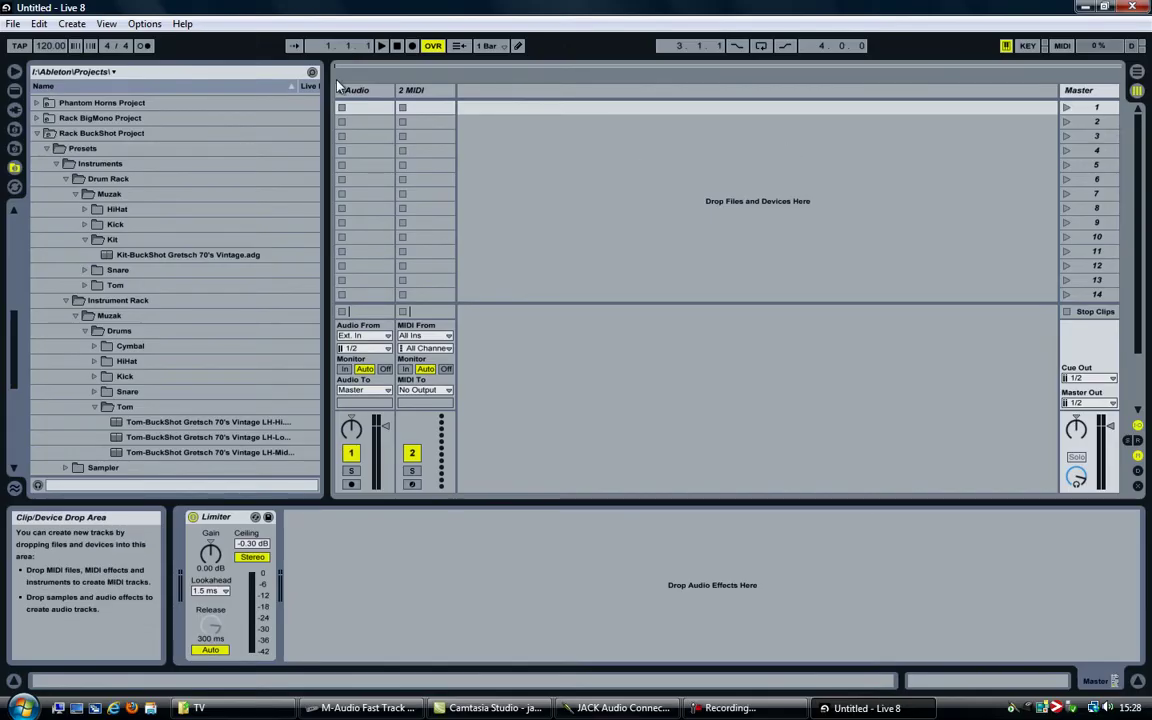
# In Live's Preferences, use ASIO JackRouter as the audio device, then close Preferences.
pyautogui.click(145, 24)
pyautogui.click(185, 407)
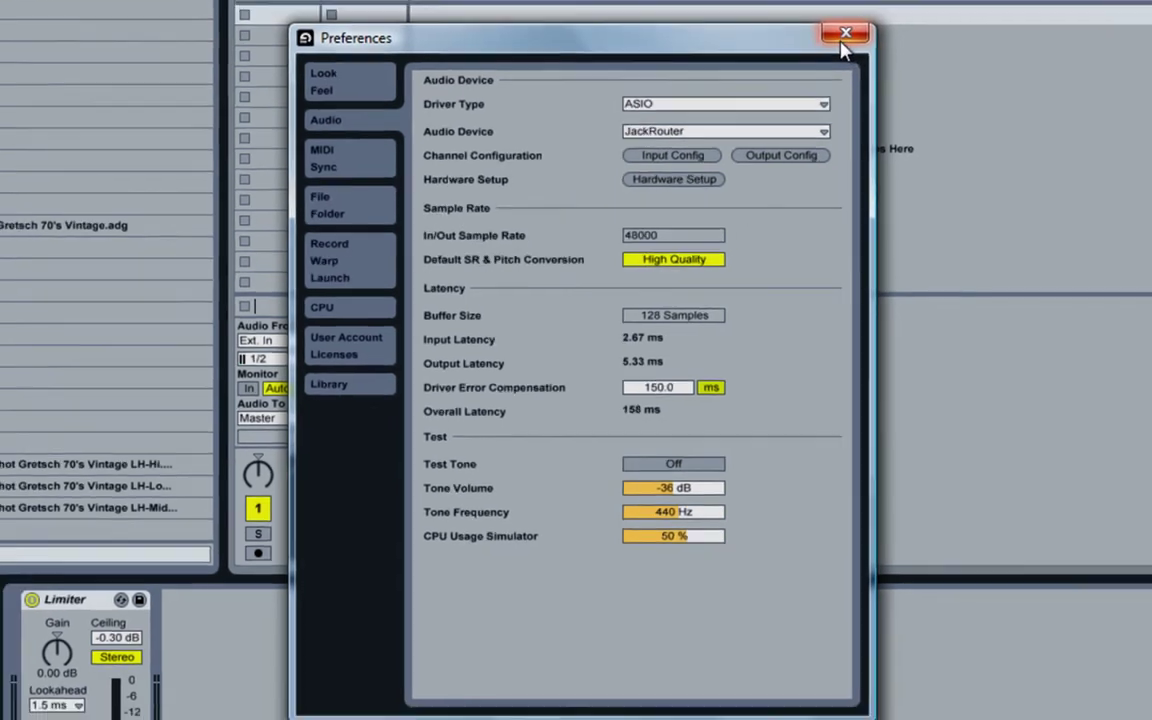
pyautogui.click(859, 18)
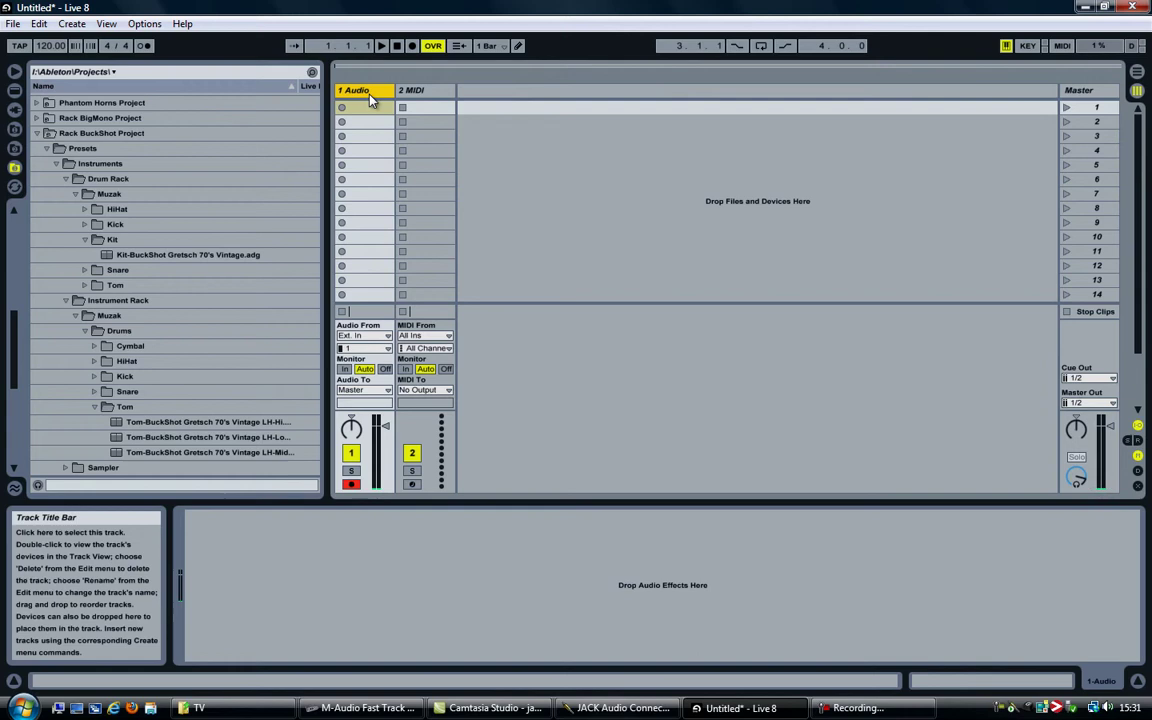
# Set the 1 Audio track's monitoring to In and select the track.
pyautogui.click(344, 369)
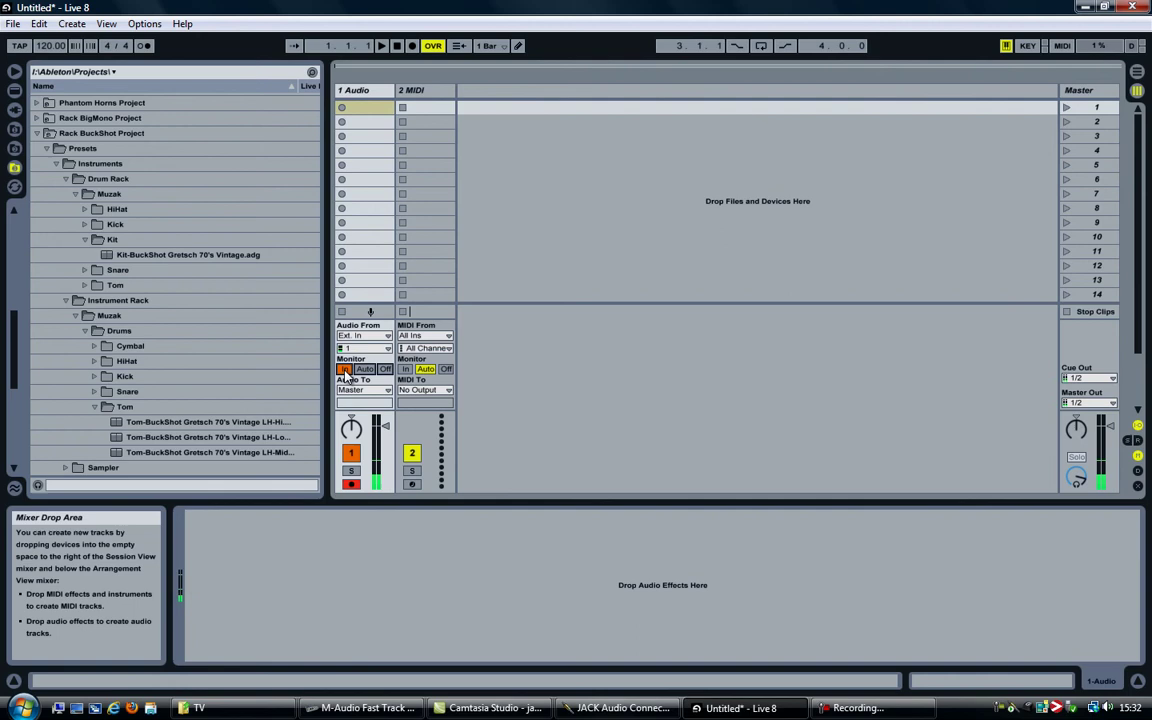
pyautogui.click(360, 90)
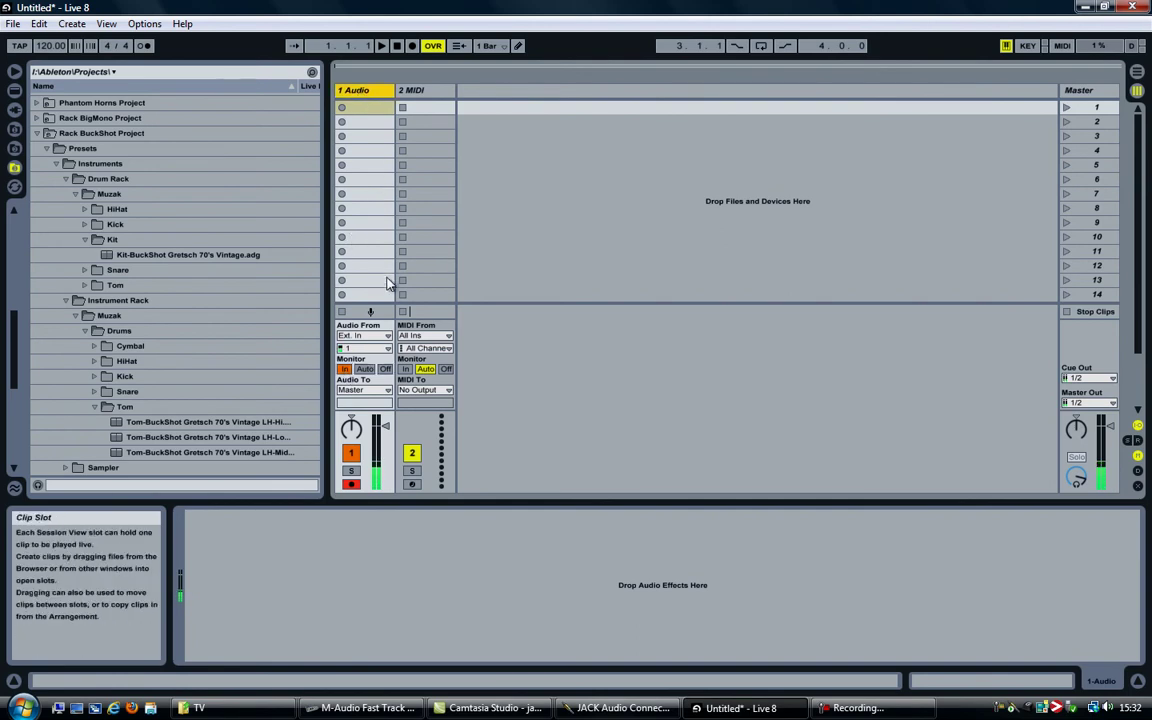